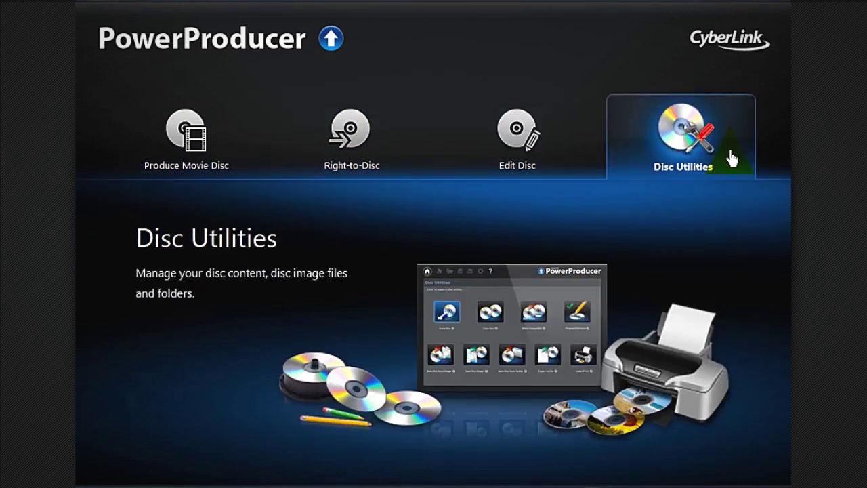
Start a new movie disc as a Blu-ray BDMV (Standard 2D with menu) at 50GB capacity
click(237, 169)
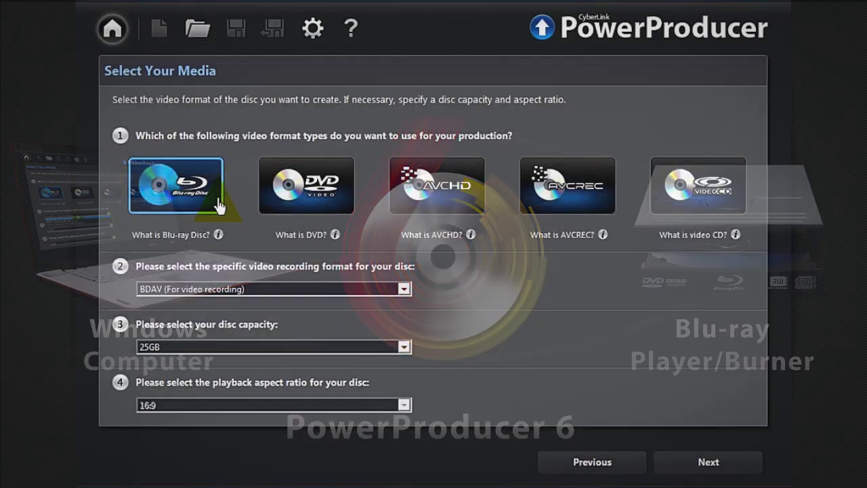
click(264, 291)
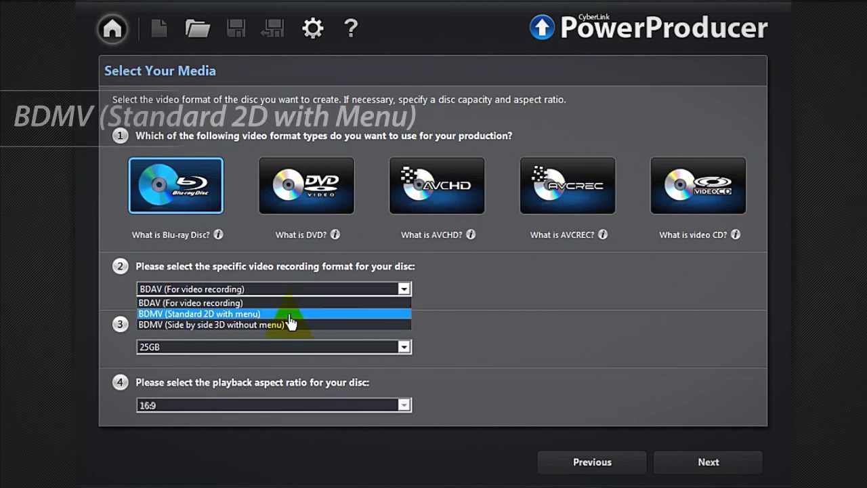
click(293, 314)
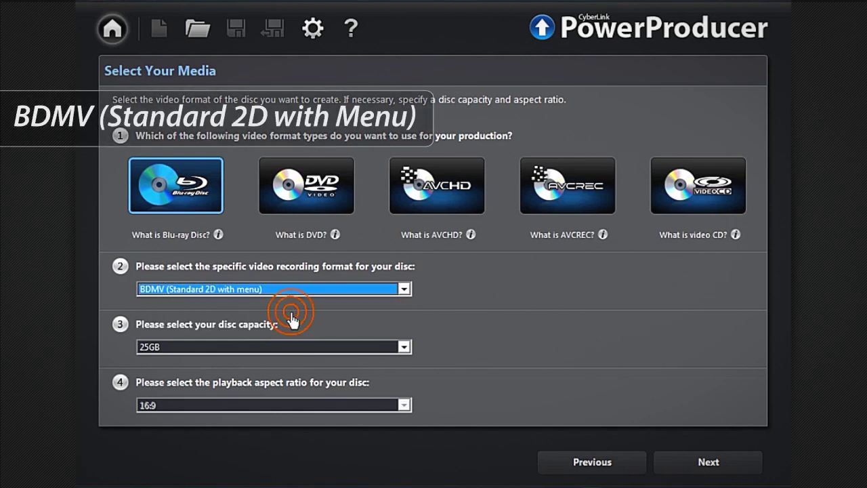
click(292, 347)
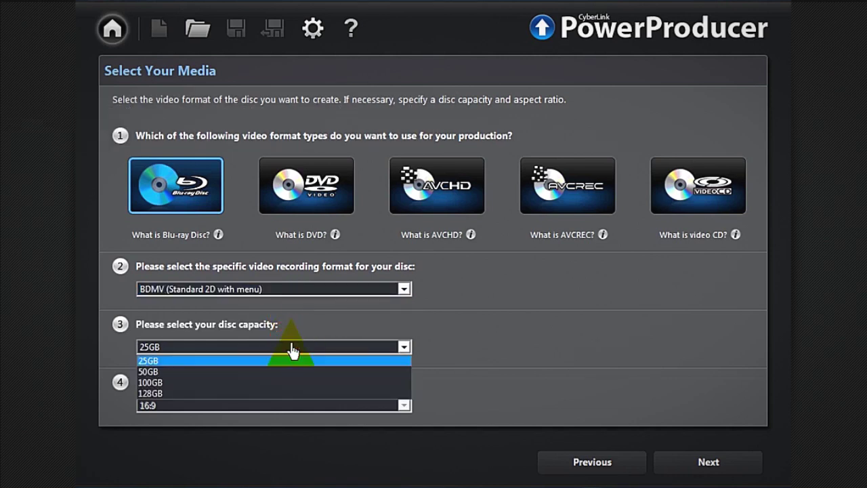
click(280, 371)
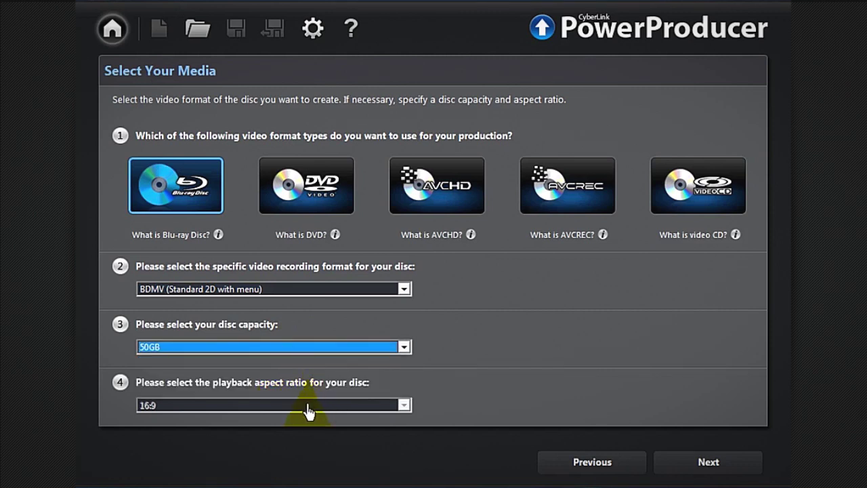
Try the DVD disc type with DVD-Video (Standard 2D with menu), 8.5GB and 16:9
click(343, 213)
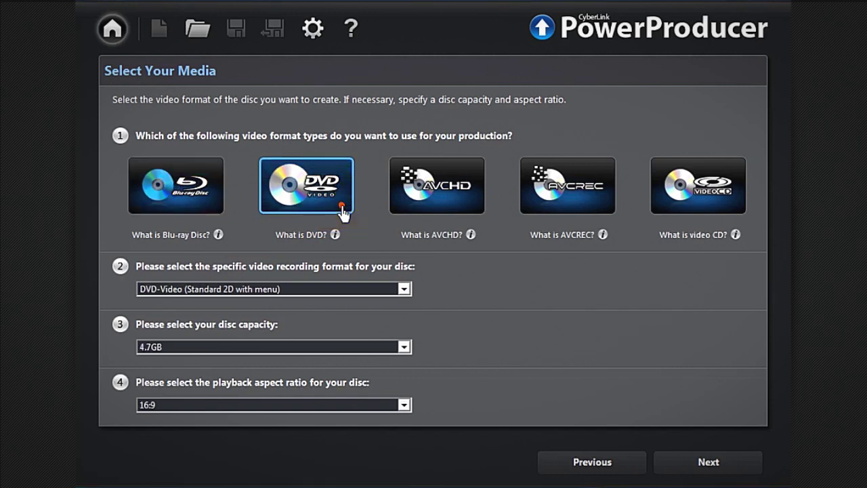
click(336, 290)
click(337, 308)
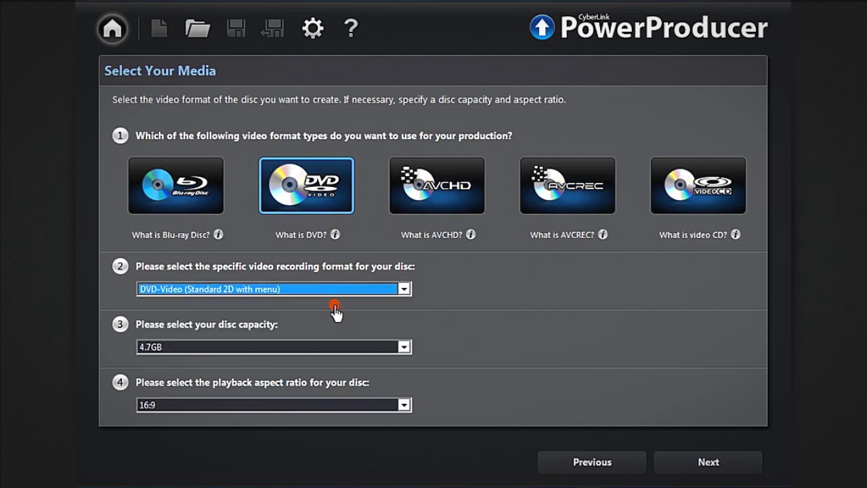
click(330, 344)
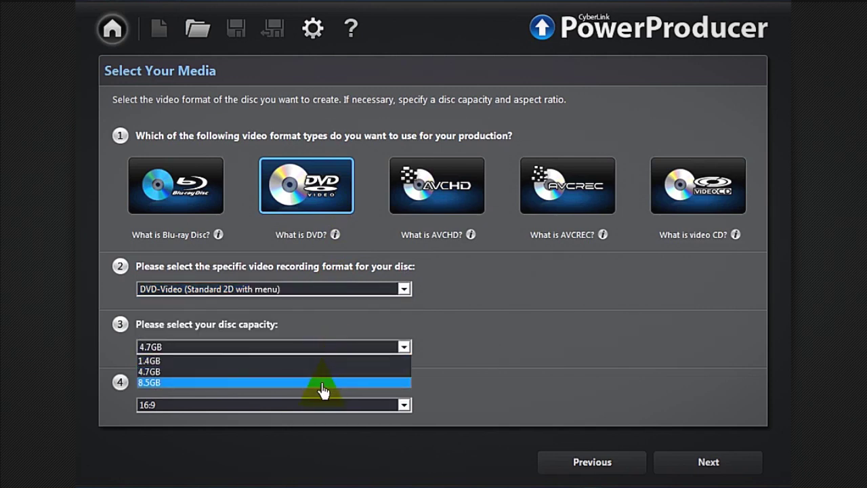
click(323, 383)
click(313, 405)
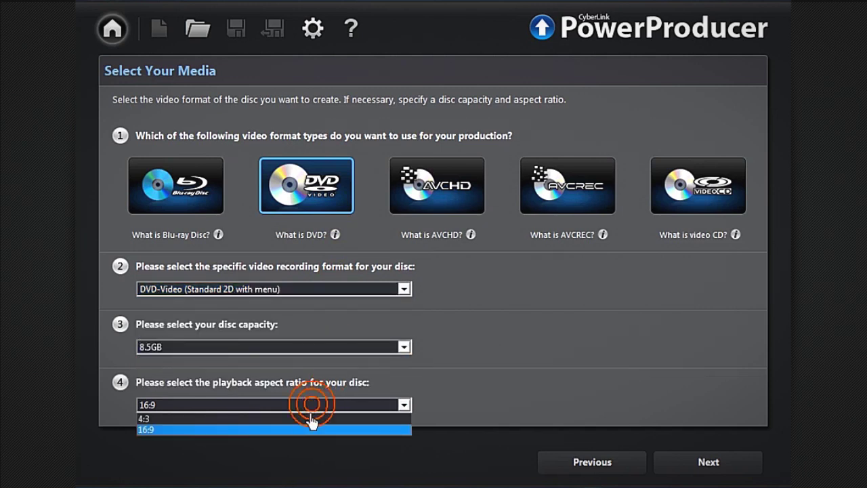
click(302, 430)
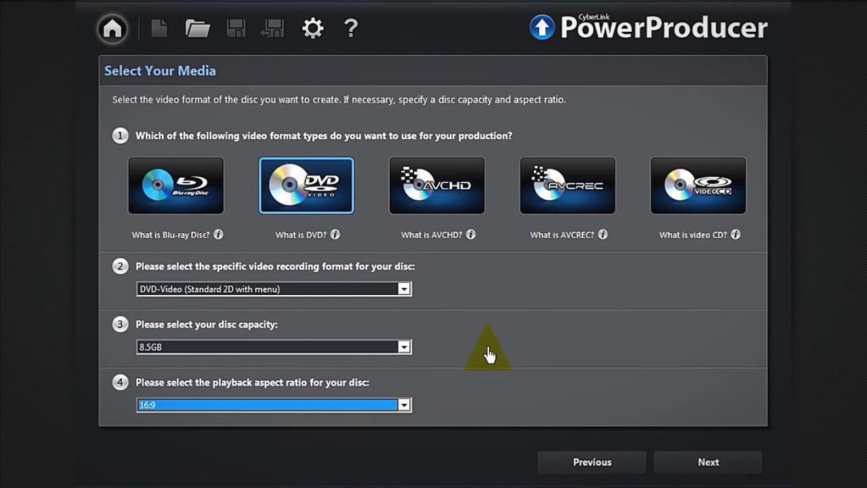
Look at the AVCHD and AVCREC disc types, then continue to the Content (BDMV) page
click(467, 203)
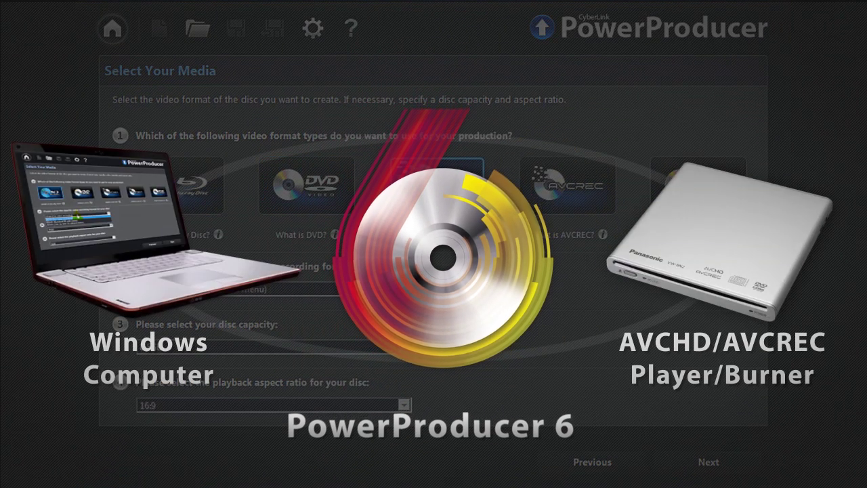
click(608, 209)
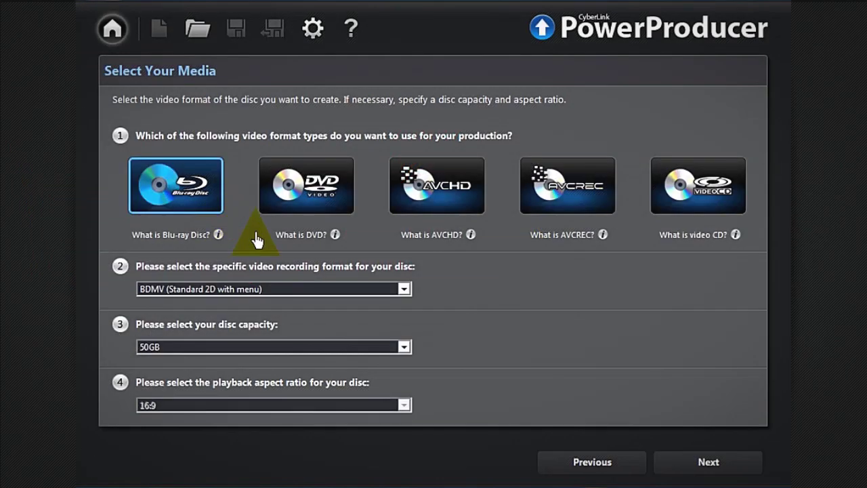
click(661, 463)
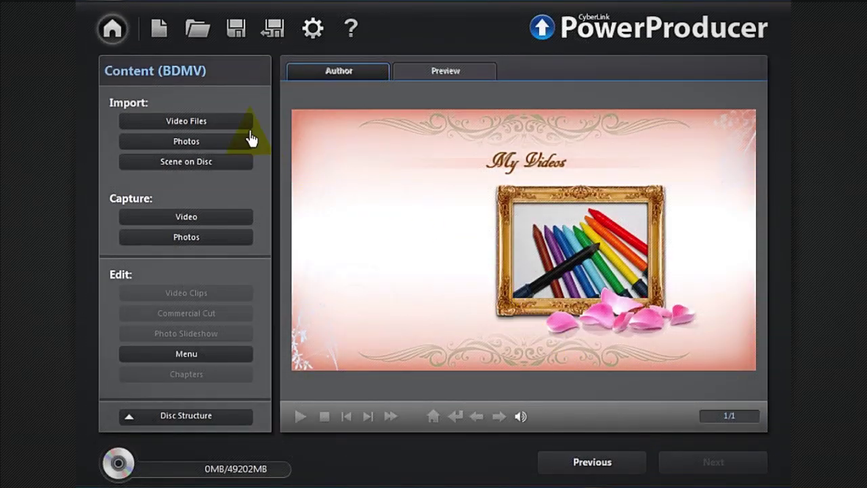
Import the CHILDREN video file into the disc and open its Edit Clips page
click(234, 132)
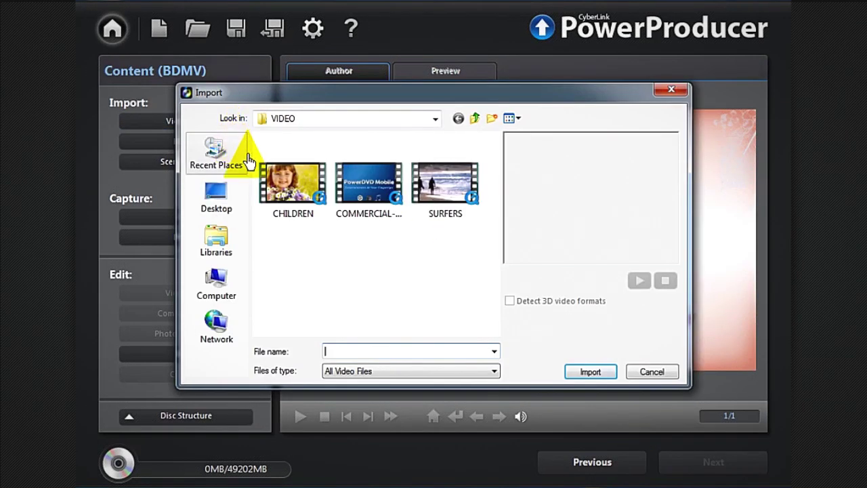
click(279, 193)
double_click(279, 193)
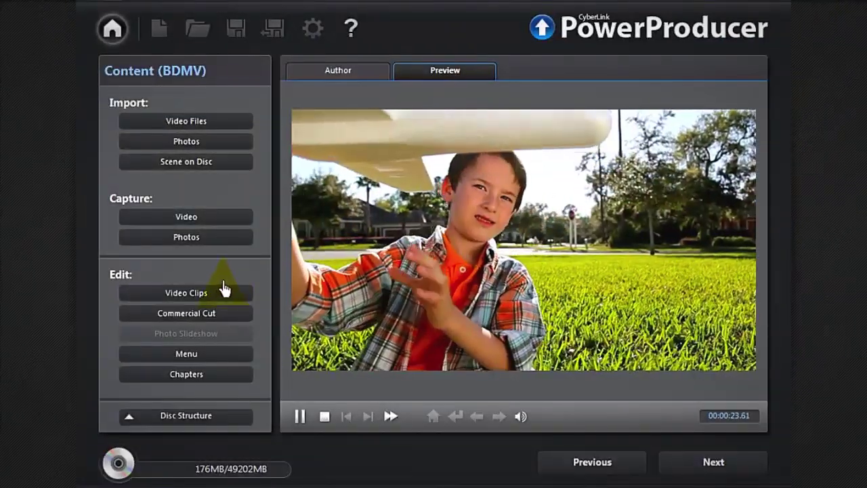
click(218, 292)
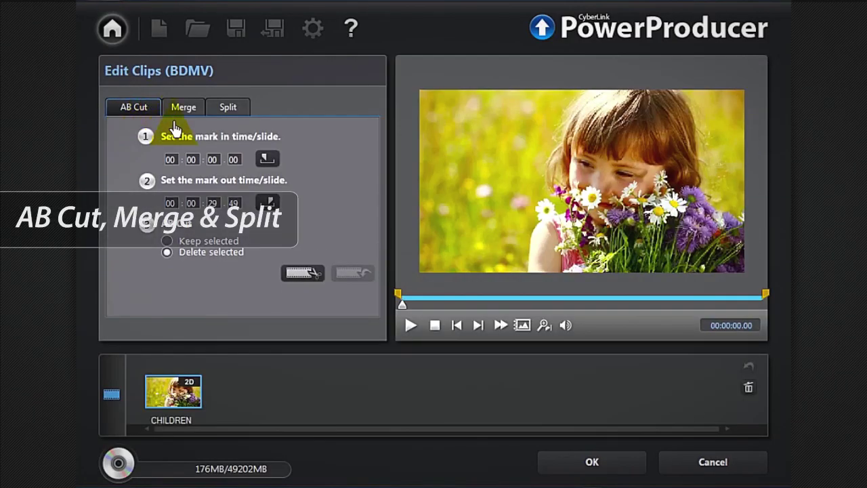
AB Cut the CHILDREN clip to keep only 00:00:07:50–00:00:29:49, 21.98 s long
click(200, 113)
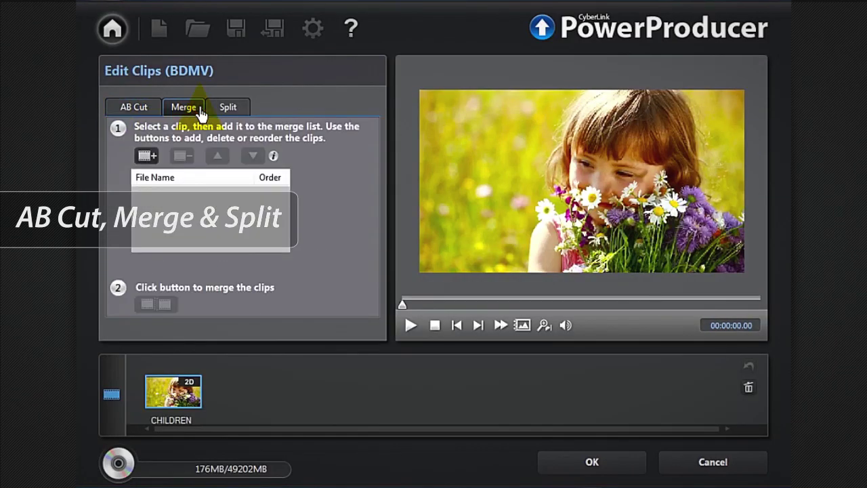
click(244, 115)
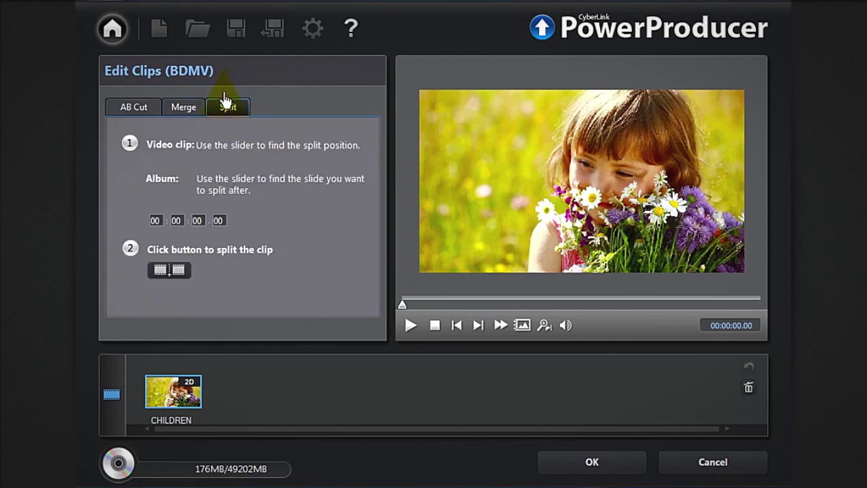
click(149, 109)
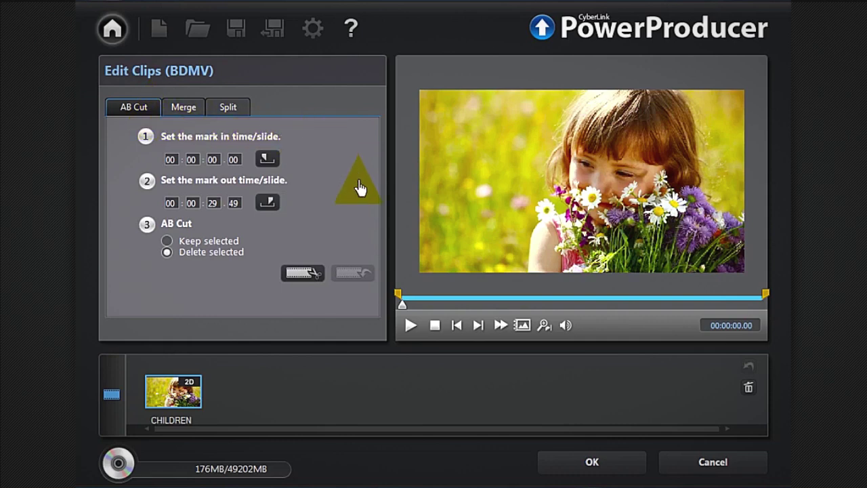
drag(398, 298, 491, 302)
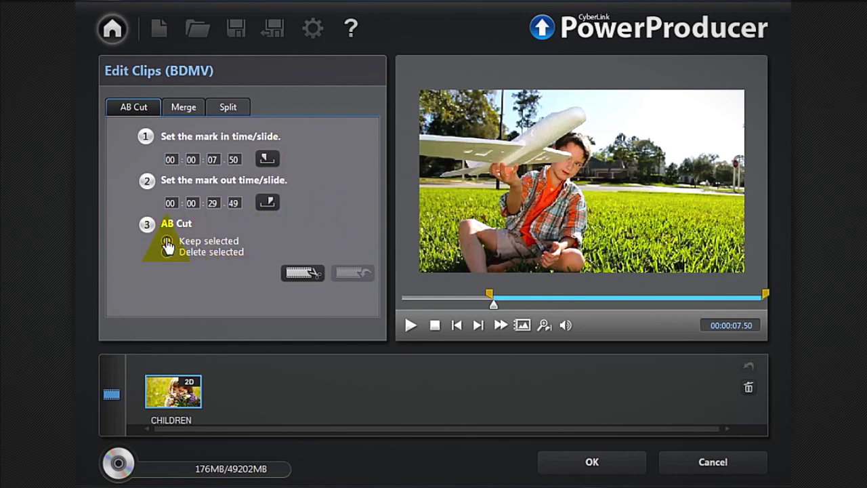
click(300, 277)
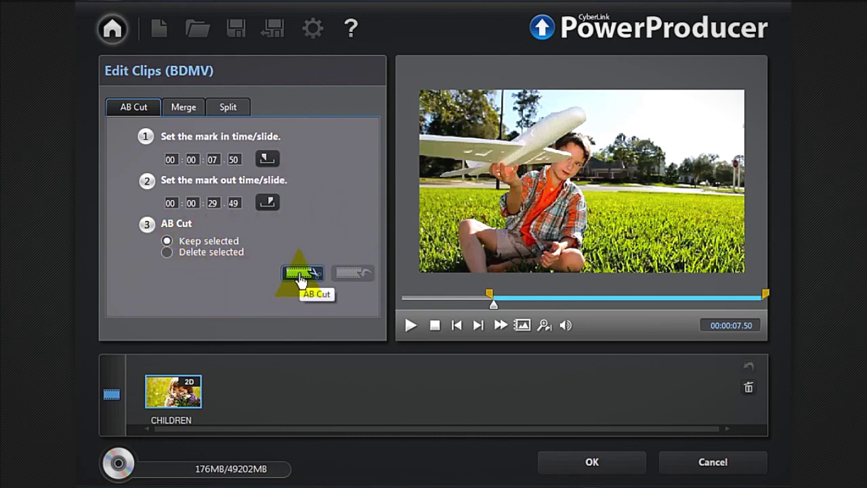
click(559, 464)
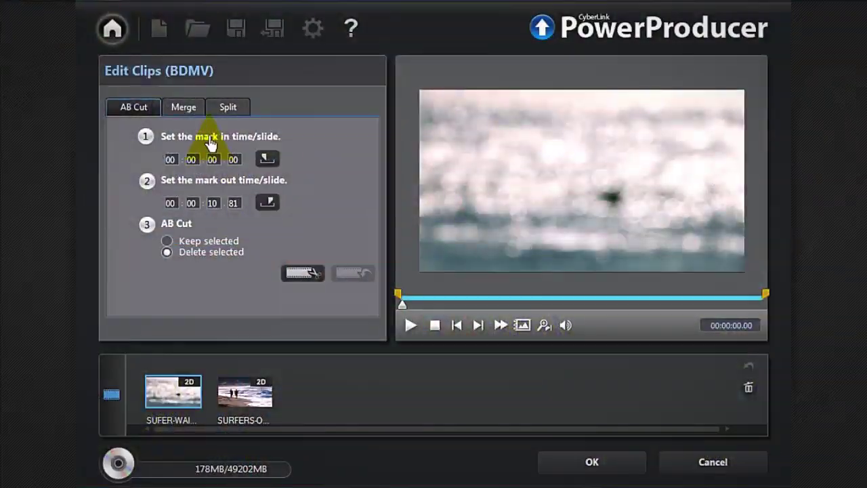
Merge SUFER-WAIT-FOR-WAVES and SURFERS-ON-BEACH into one clip, SURFERS-ON-BEACH first
click(191, 109)
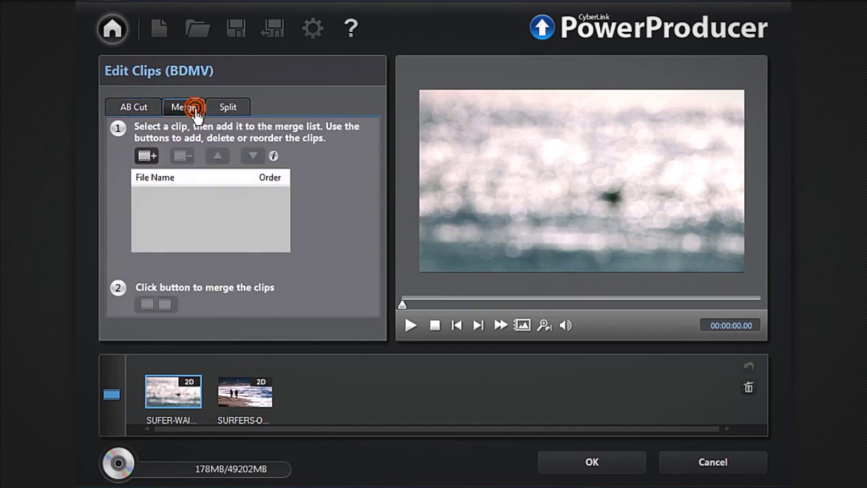
click(148, 158)
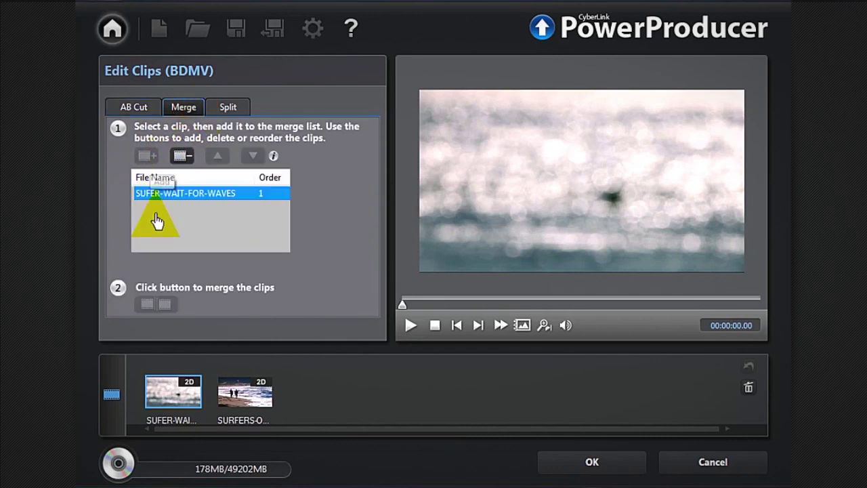
click(236, 393)
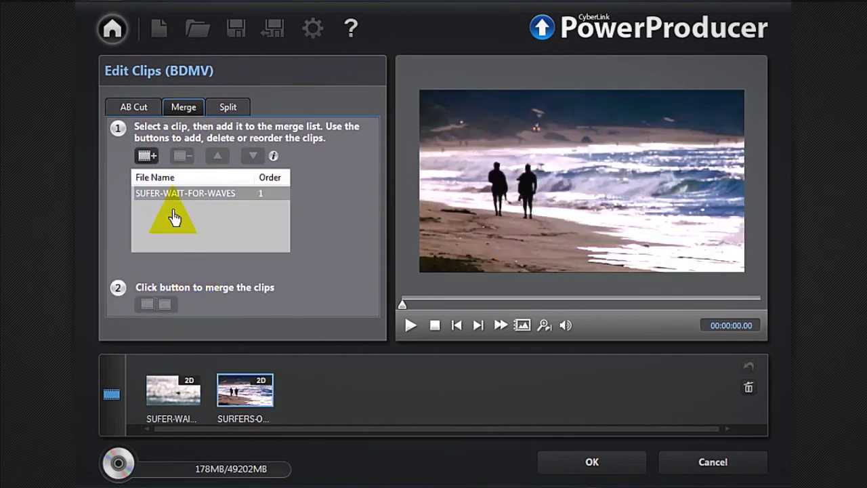
click(148, 156)
click(142, 382)
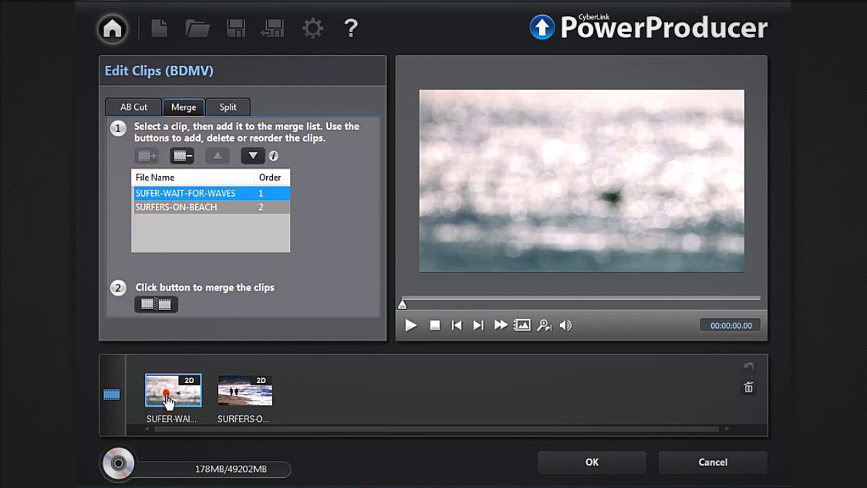
drag(168, 399, 307, 402)
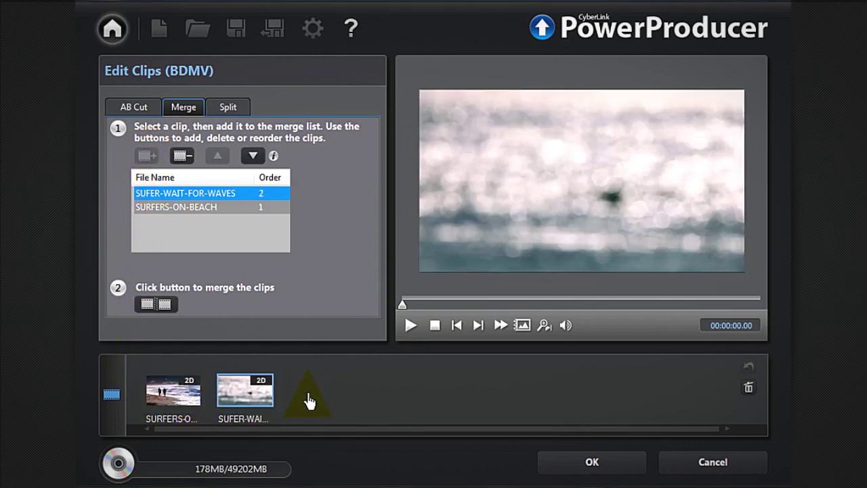
click(164, 305)
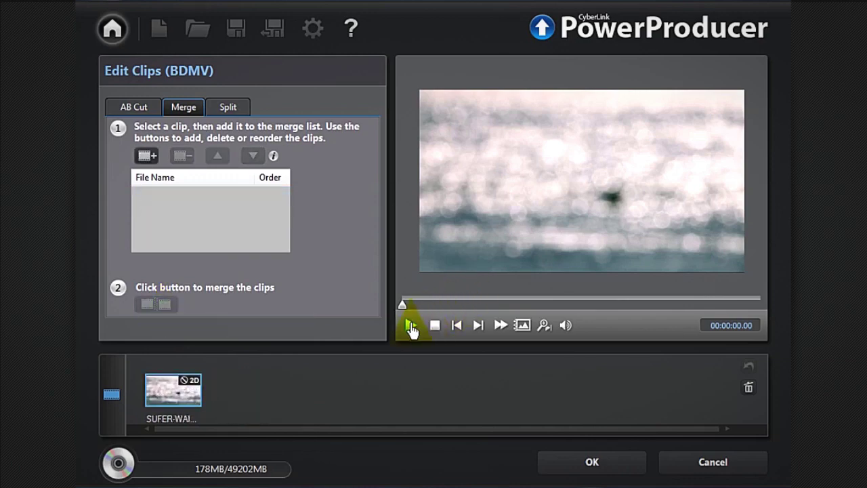
Play back the merged clip and preview the SPLIT DJ clip
click(412, 326)
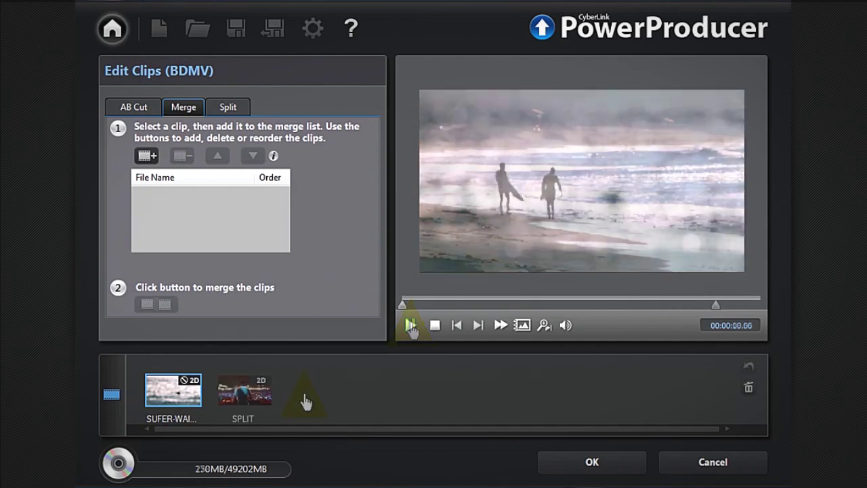
click(273, 401)
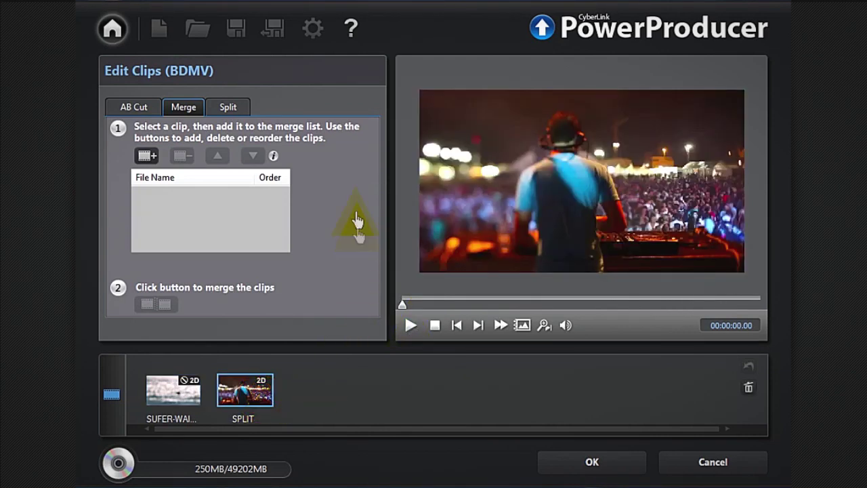
click(244, 114)
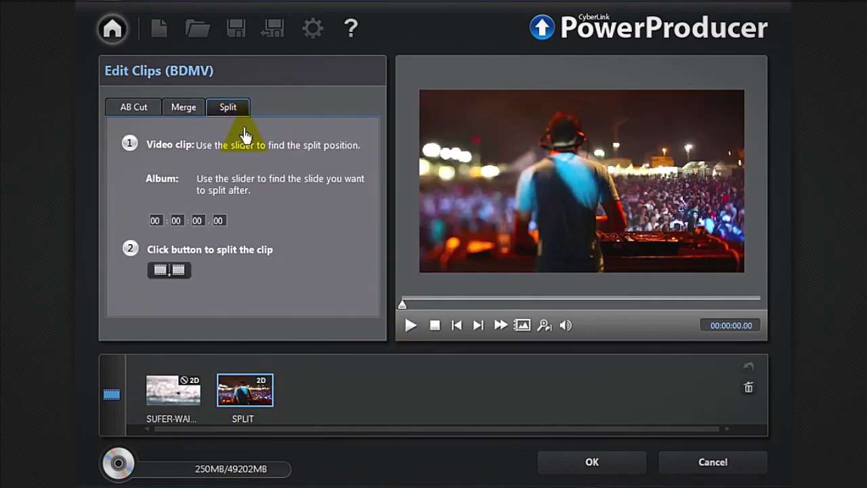
Split the DJ clip at 00:00:06.63 and preview both resulting parts
drag(415, 310, 509, 312)
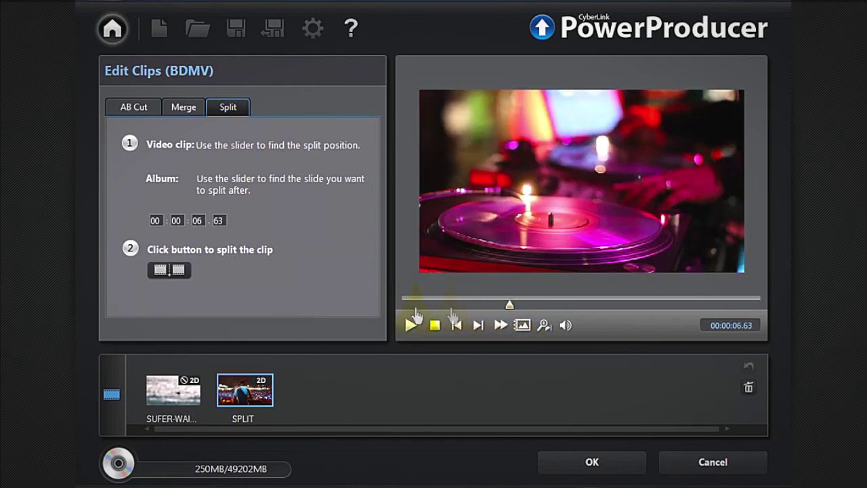
click(178, 272)
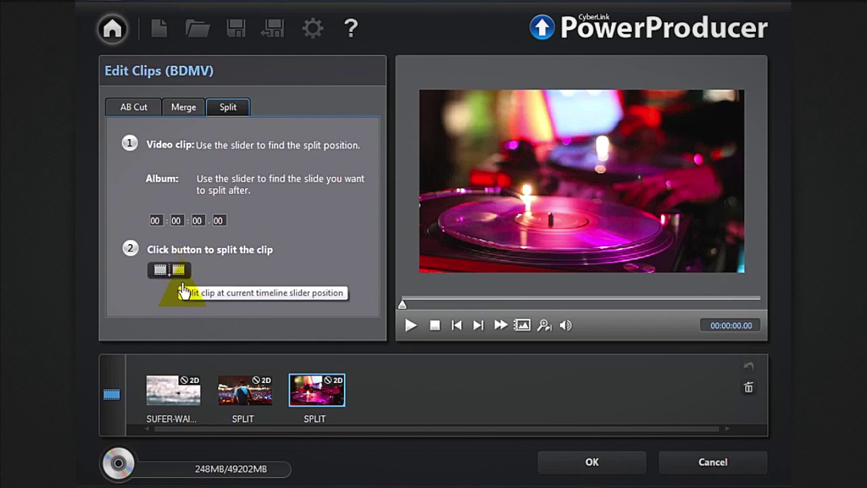
click(263, 403)
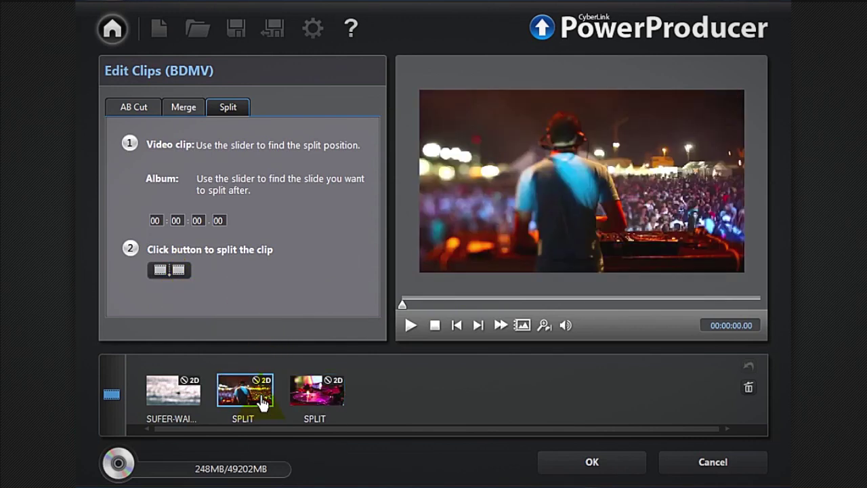
click(305, 398)
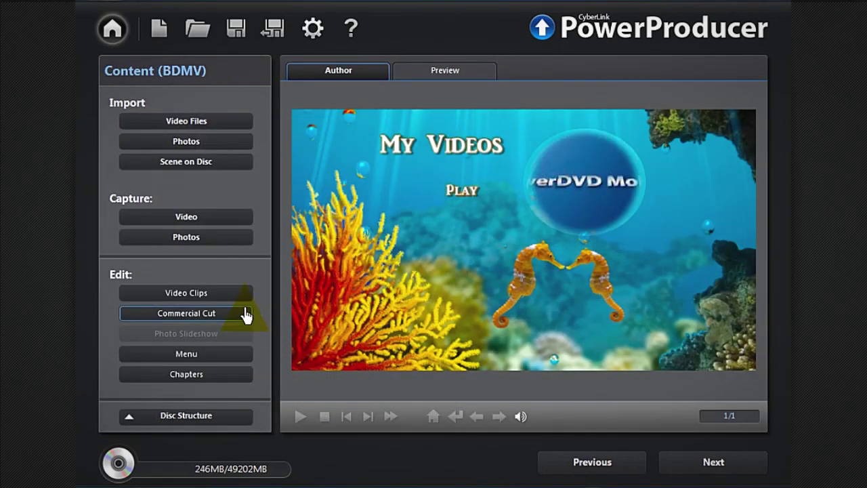
click(245, 315)
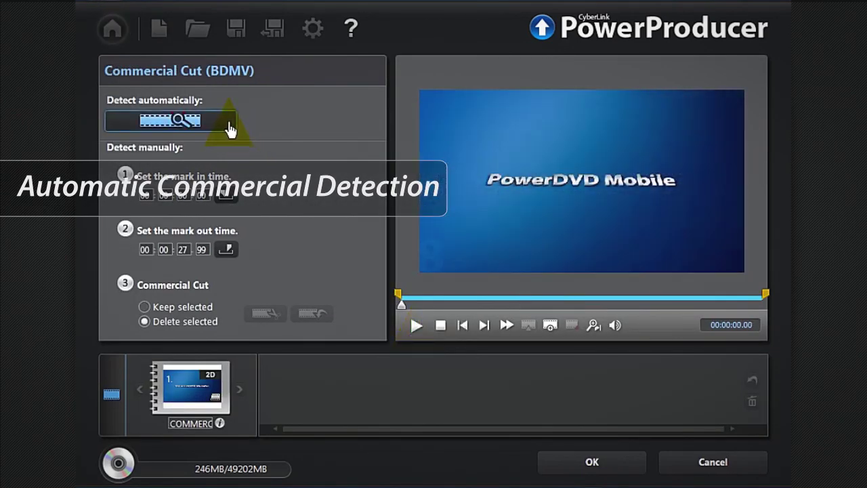
Automatically detect commercials in the PowerDVD Mobile title
click(226, 127)
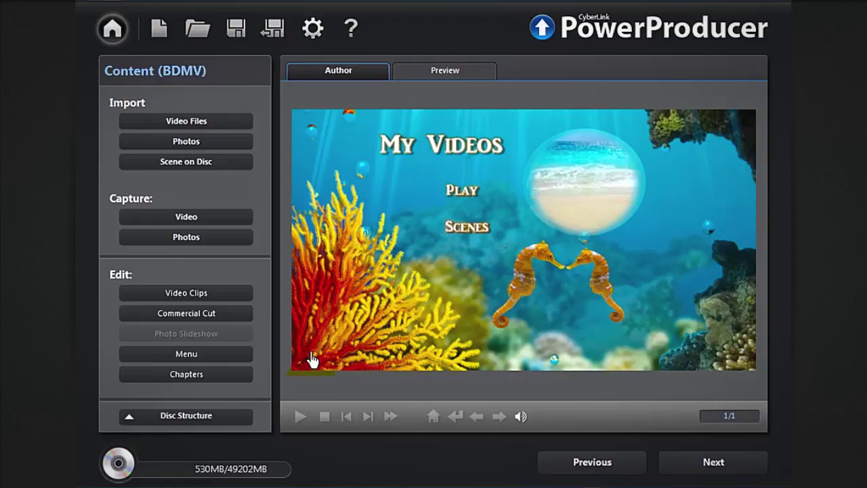
click(224, 384)
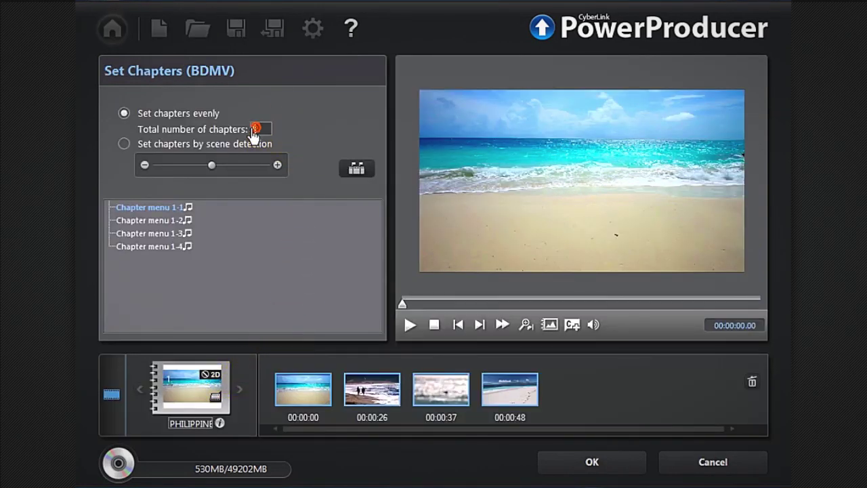
Set the beach video's chapters by scene detection, review chapters 1-2 to 1-4, and confirm
click(123, 145)
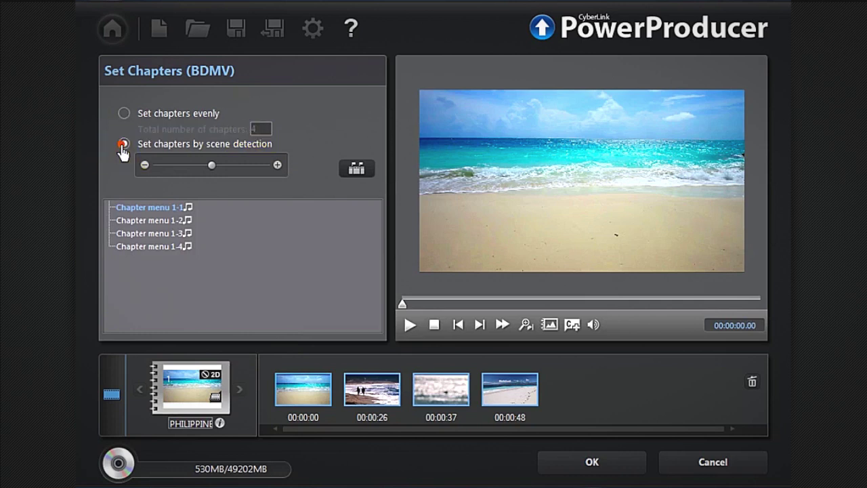
click(342, 175)
drag(368, 185, 262, 201)
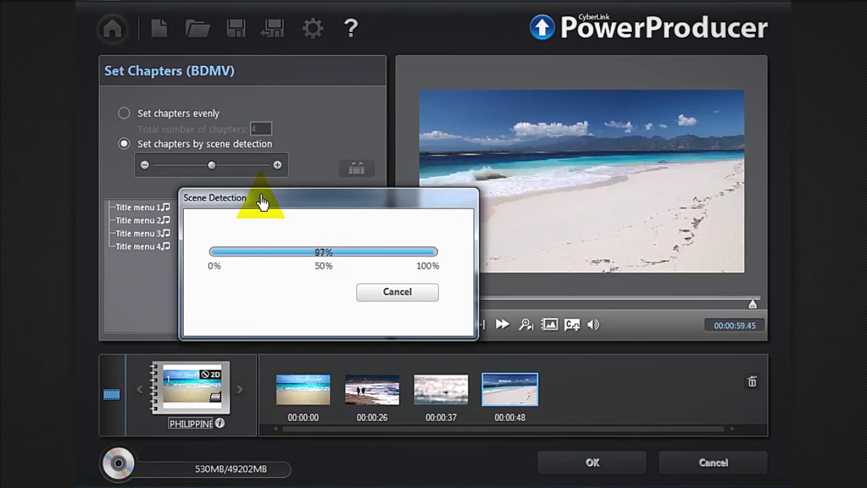
click(152, 220)
click(156, 233)
click(156, 248)
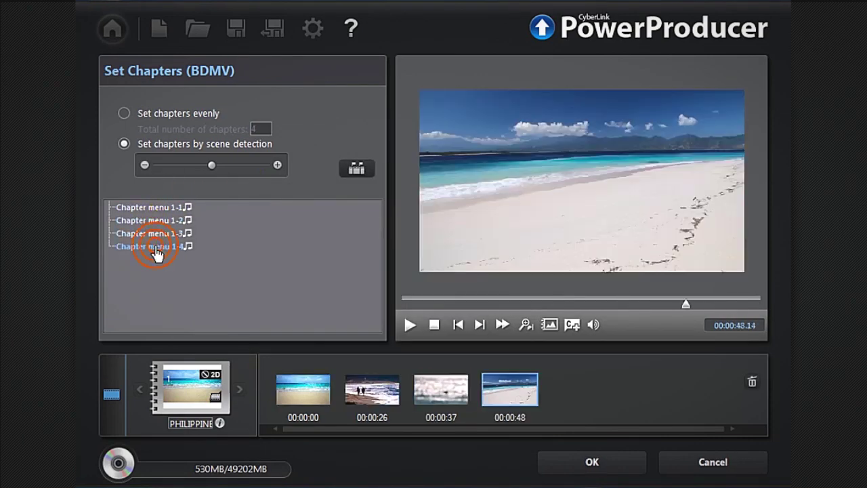
click(375, 389)
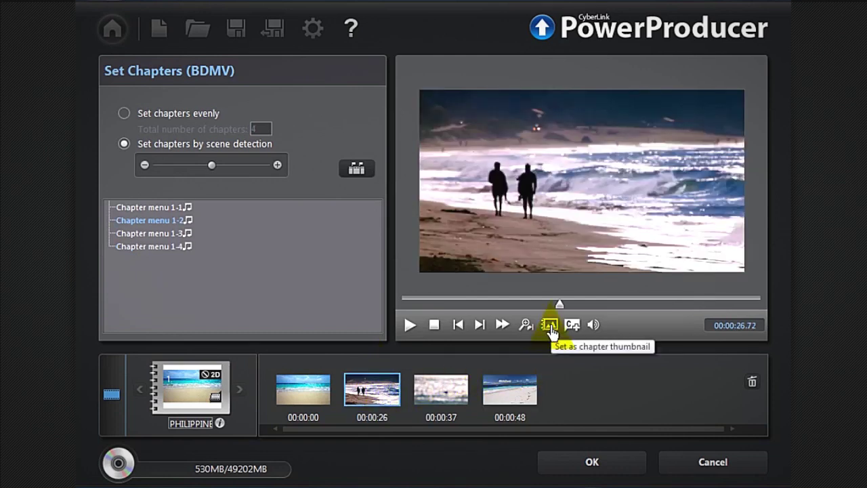
click(563, 463)
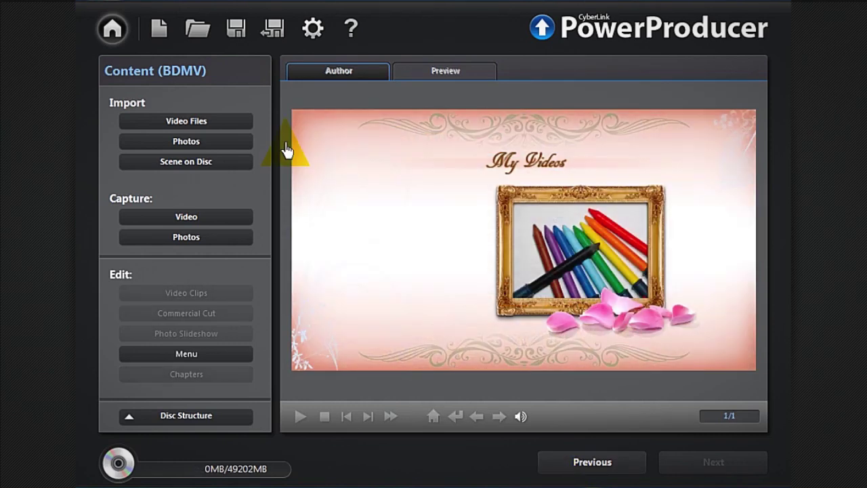
Import photos FIRST-BIRTHDAY-1 through FIRST-BIRTHDAY-4 into a new photo slideshow
click(228, 144)
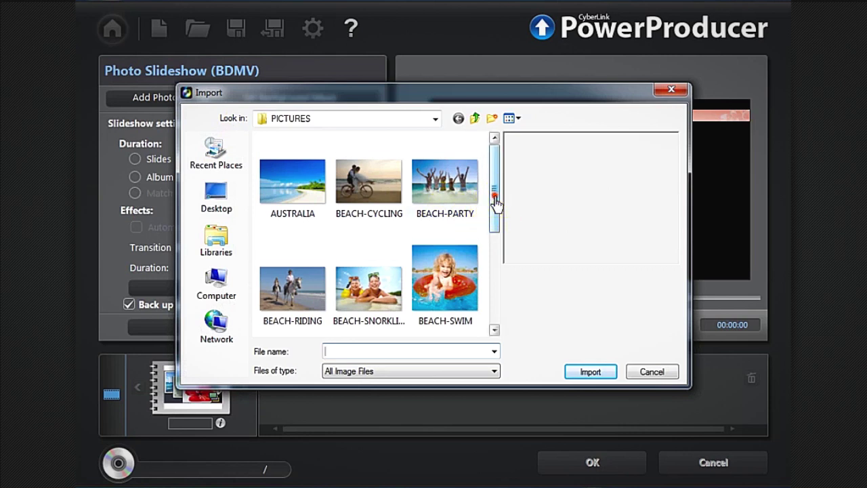
drag(496, 196, 494, 292)
click(288, 203)
shift+click(291, 298)
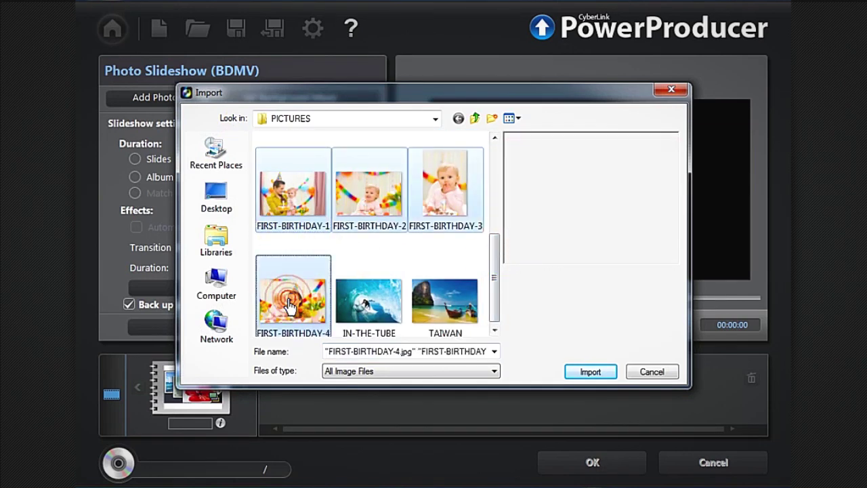
click(577, 373)
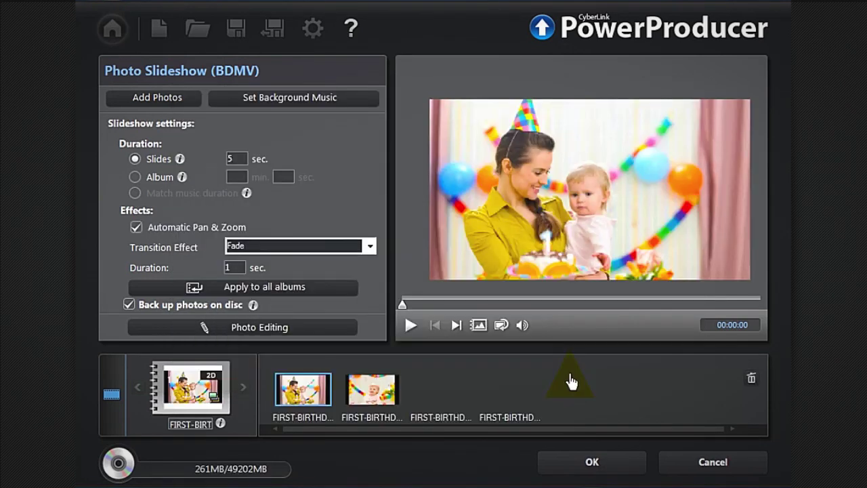
click(356, 101)
Add HAPPY-BIRTHDAY from MUSIC as background music and match slideshow length to it
double_click(435, 237)
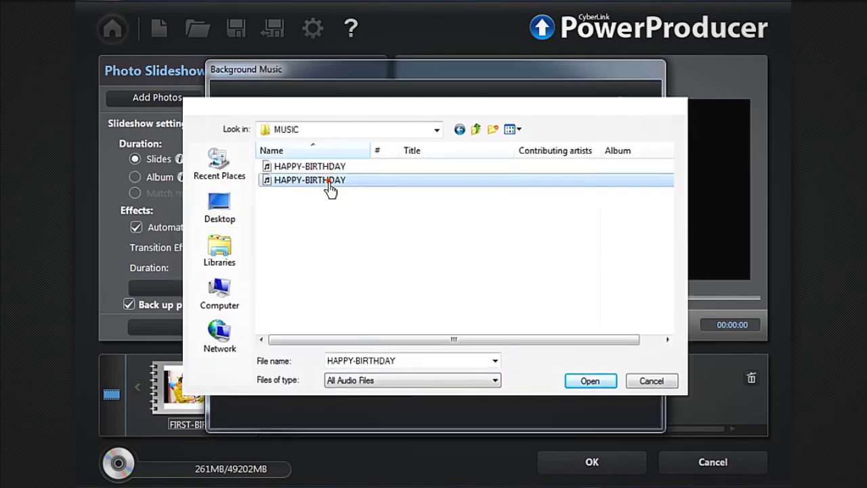
double_click(330, 188)
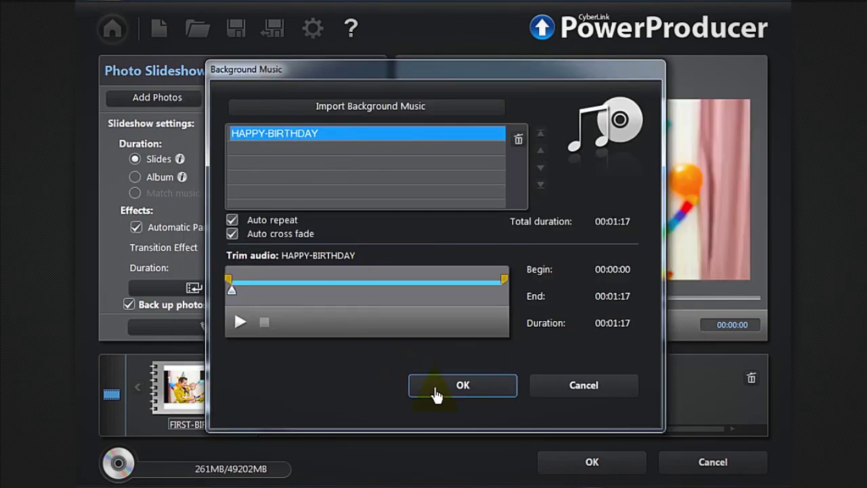
click(435, 392)
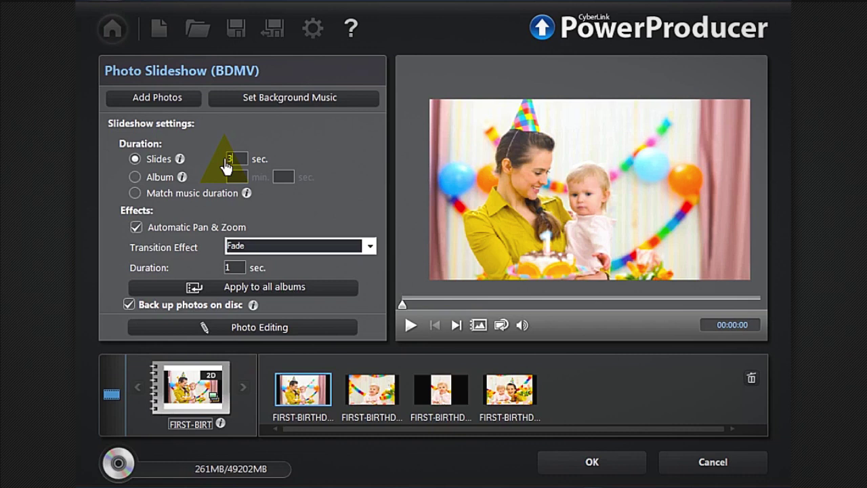
click(134, 193)
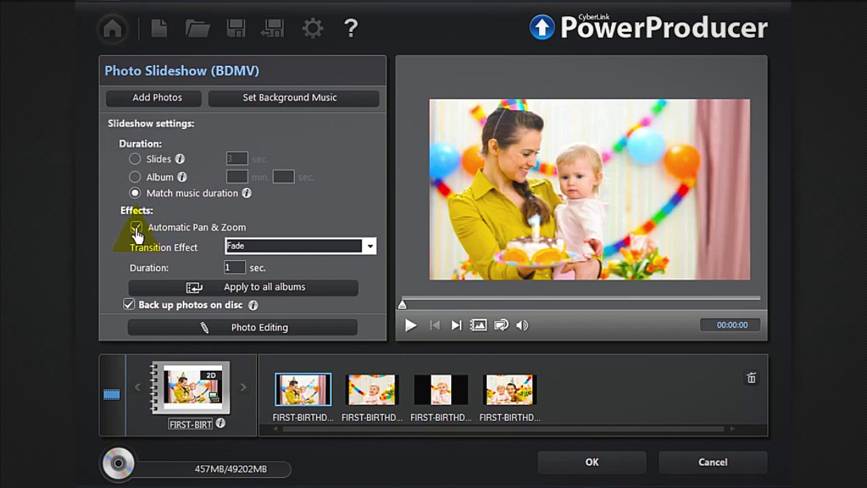
Apply Page Curl transitions and open the first birthday photo in PhotoNow! for editing
click(283, 251)
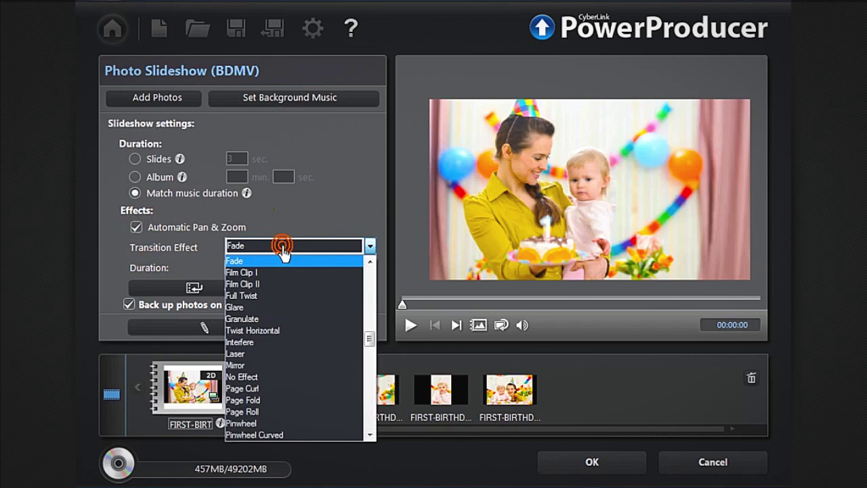
click(281, 389)
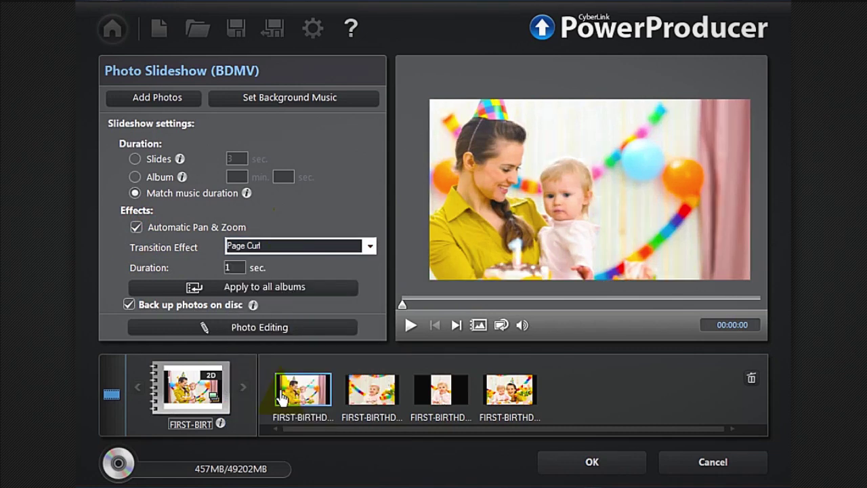
click(313, 327)
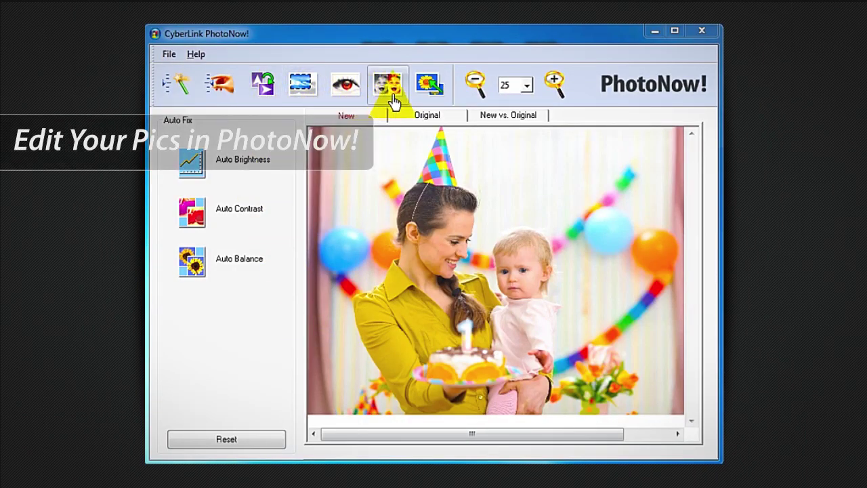
Lower the birthday photo's saturation slightly in Manual Fix and return to PowerProducer
click(218, 99)
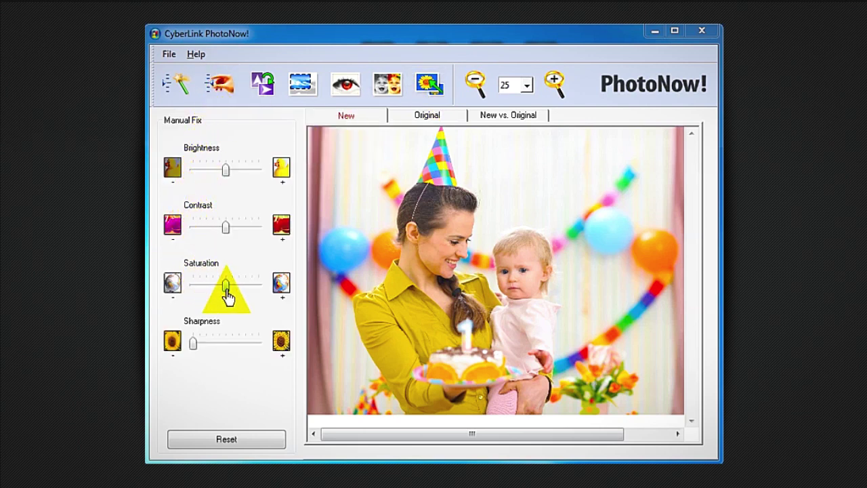
drag(228, 292, 216, 294)
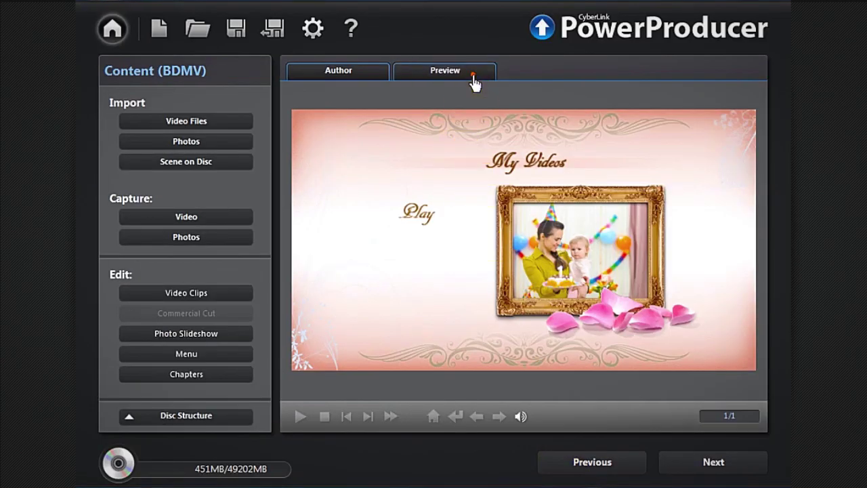
click(474, 82)
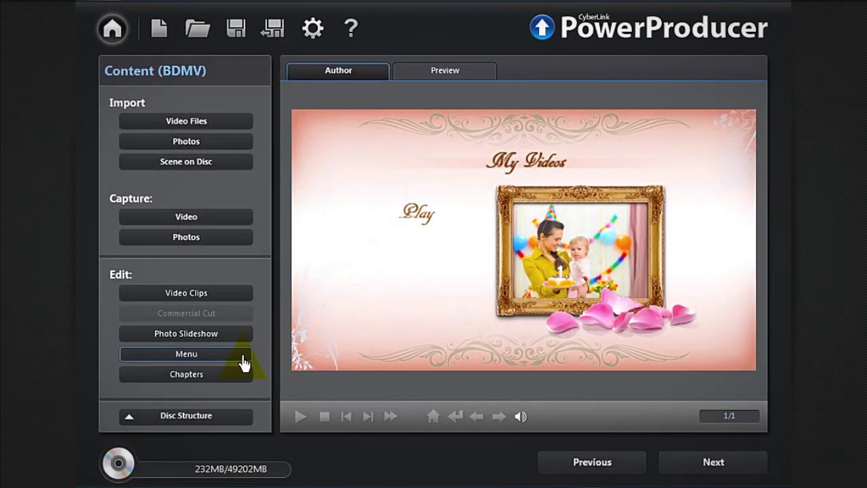
Browse the menu templates to the bottom and go online for more templates
click(243, 359)
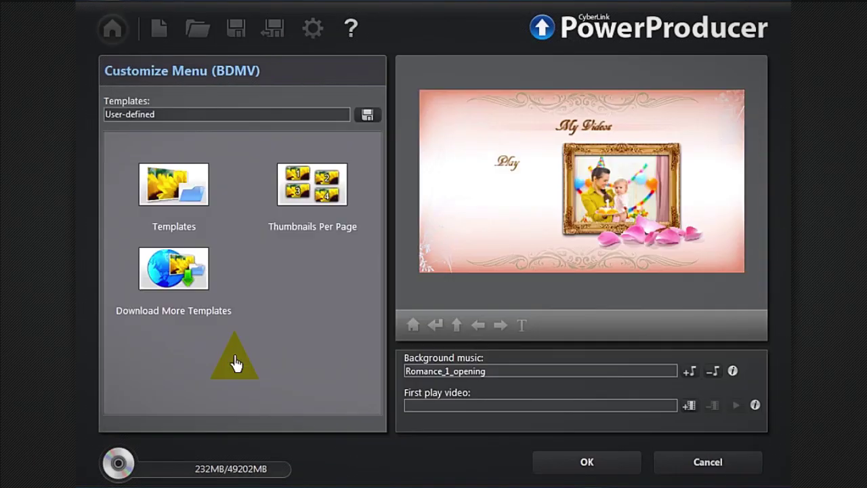
click(187, 195)
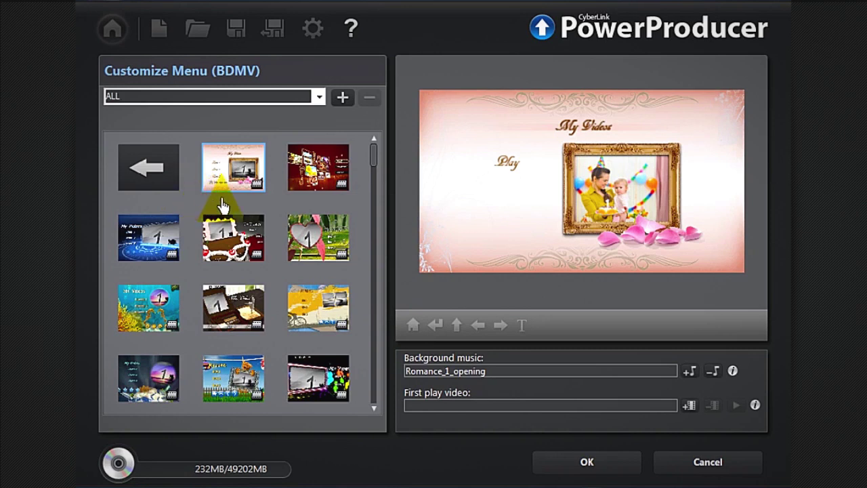
drag(375, 168, 376, 410)
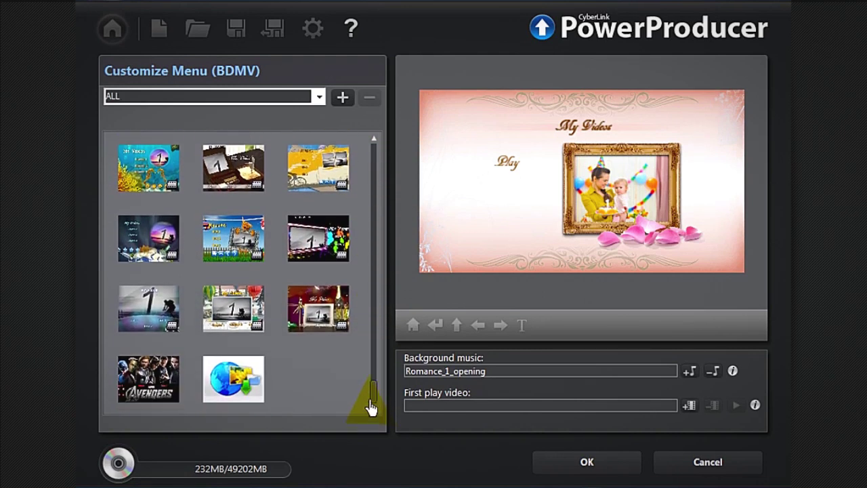
click(245, 376)
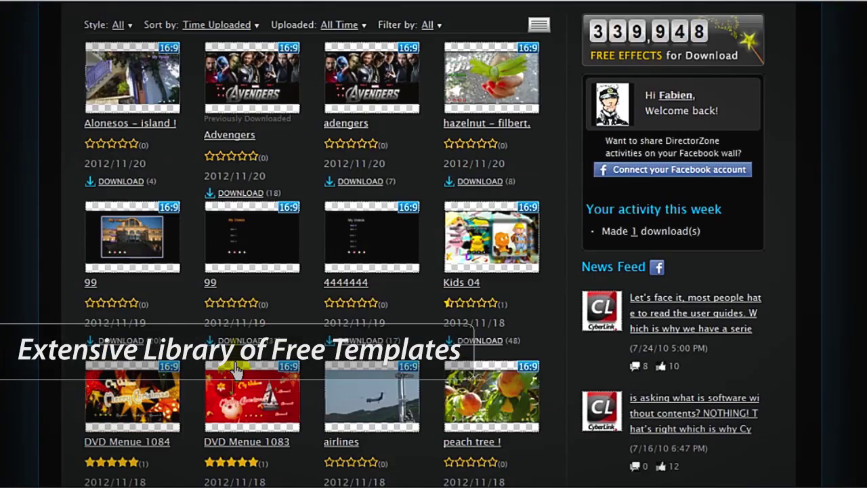
Download the Kids 04 menu template from the DirectorZone list
scroll(236, 369, down, 5)
click(486, 252)
click(425, 293)
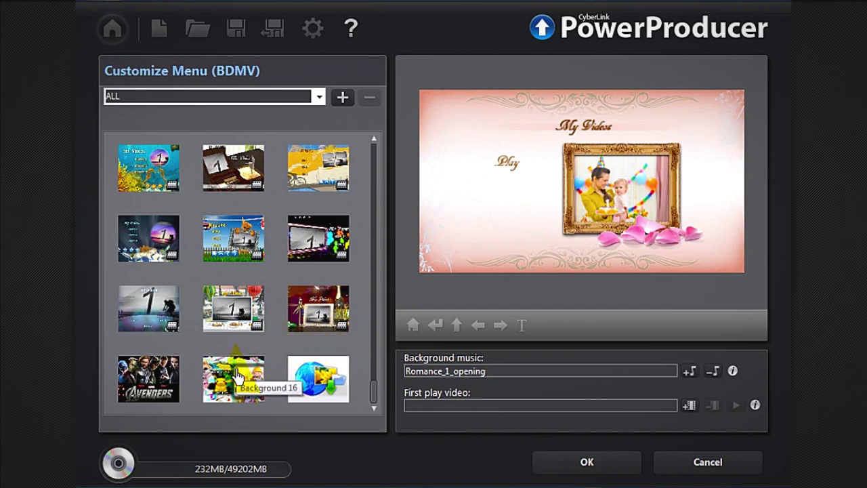
Apply the kids clothesline template with its Play Birthday button to the menu
click(251, 240)
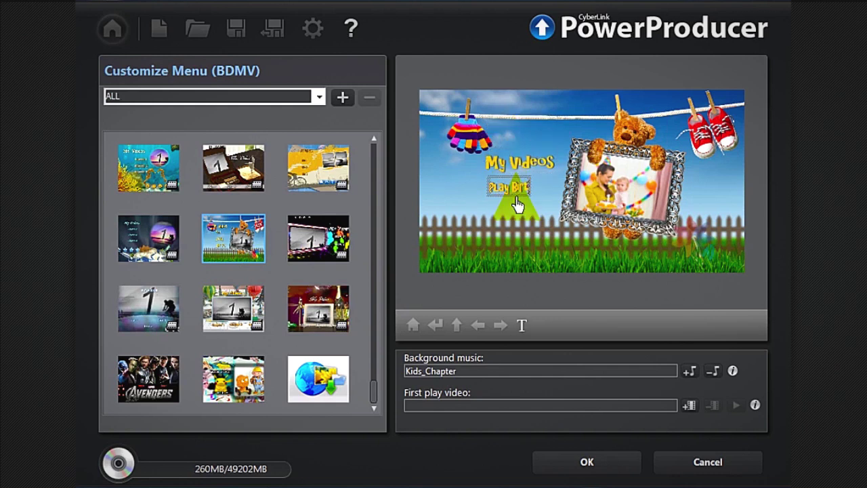
click(689, 372)
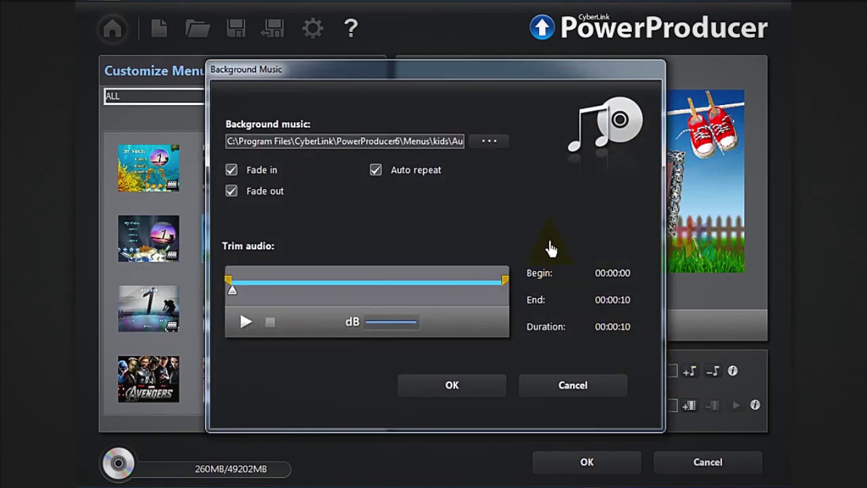
Set HAPPY-BIRTHDAY as the menu's background music
click(490, 142)
click(422, 177)
double_click(421, 177)
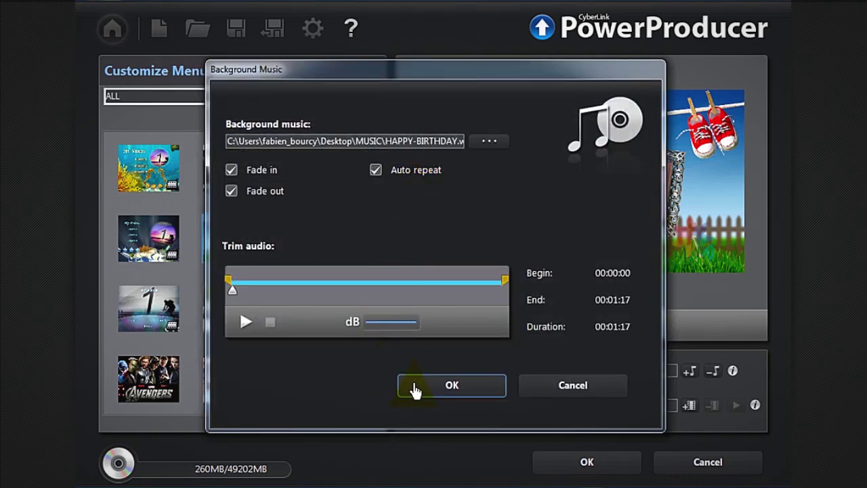
click(415, 388)
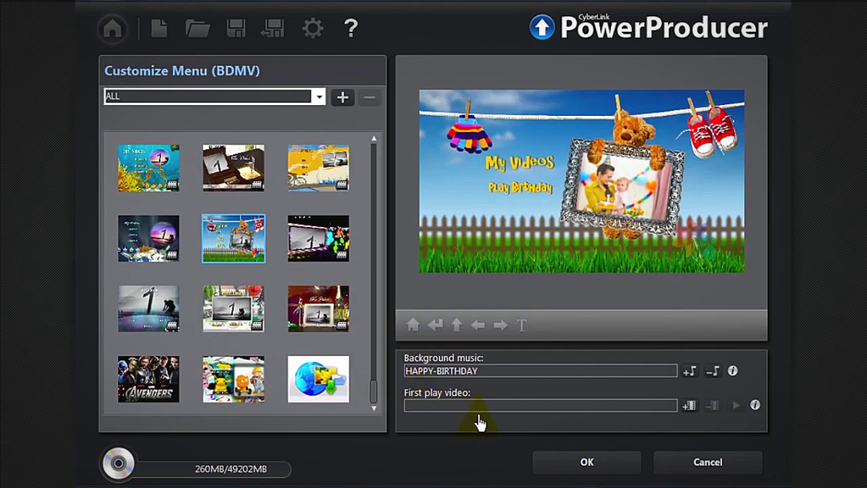
Make SISTER the first play video and accept the menu changes
click(689, 406)
click(365, 193)
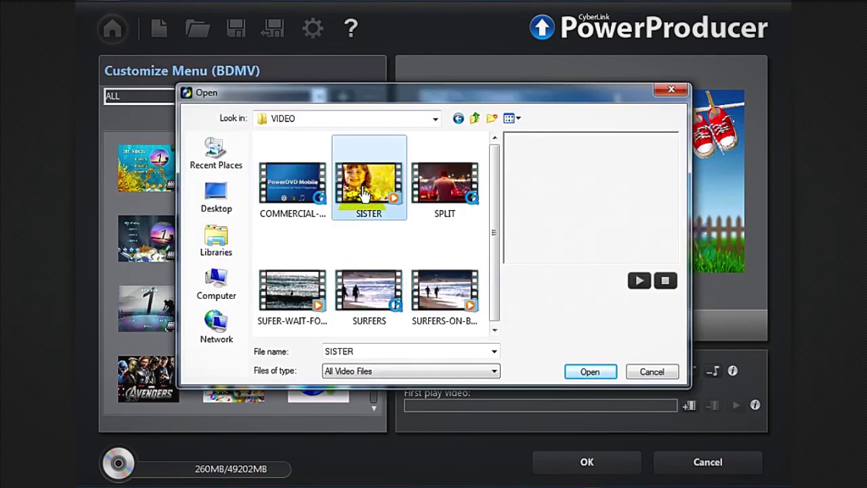
double_click(364, 193)
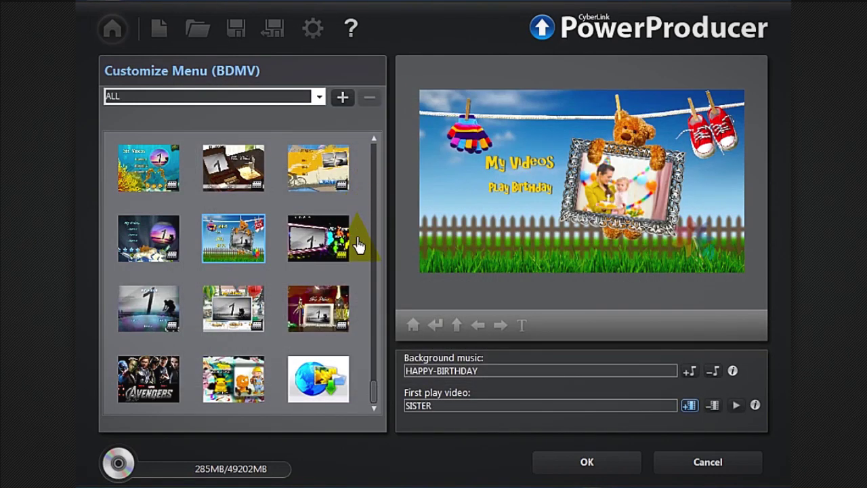
click(555, 463)
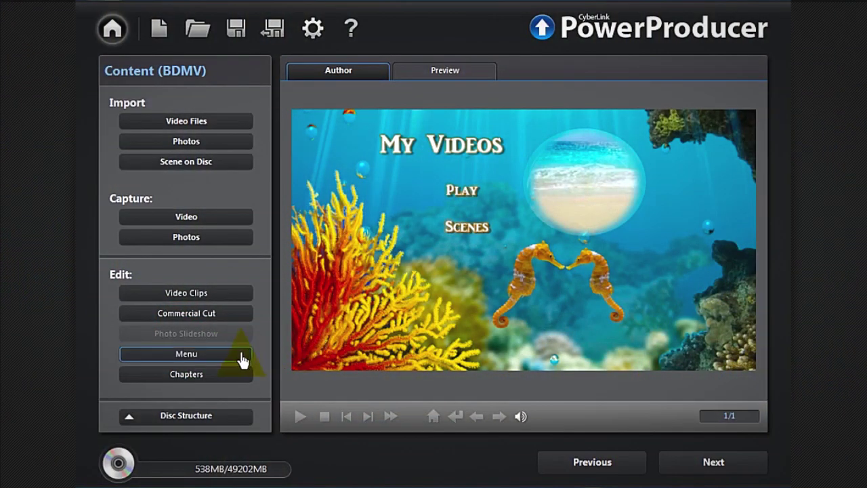
Set the scenes menu layout to three thumbnails per page
click(242, 361)
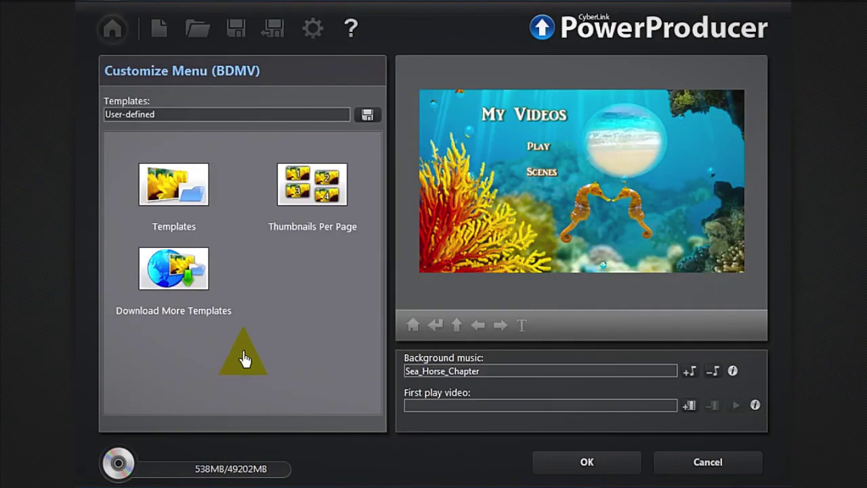
click(334, 193)
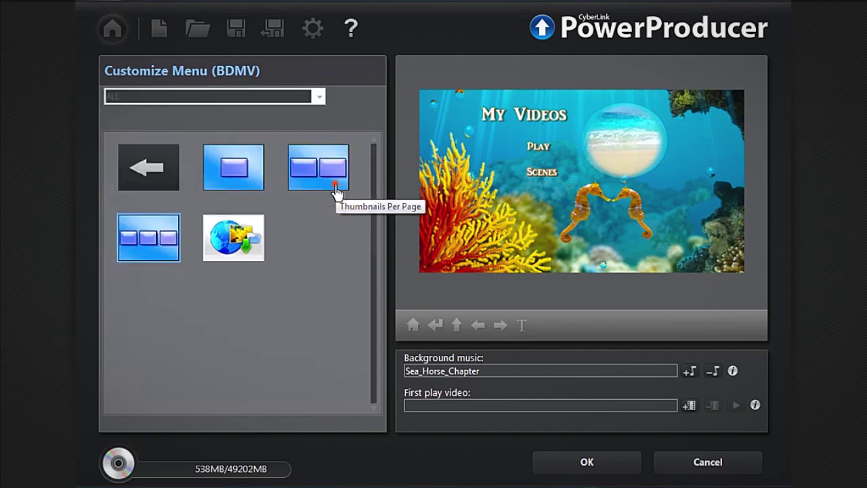
click(315, 174)
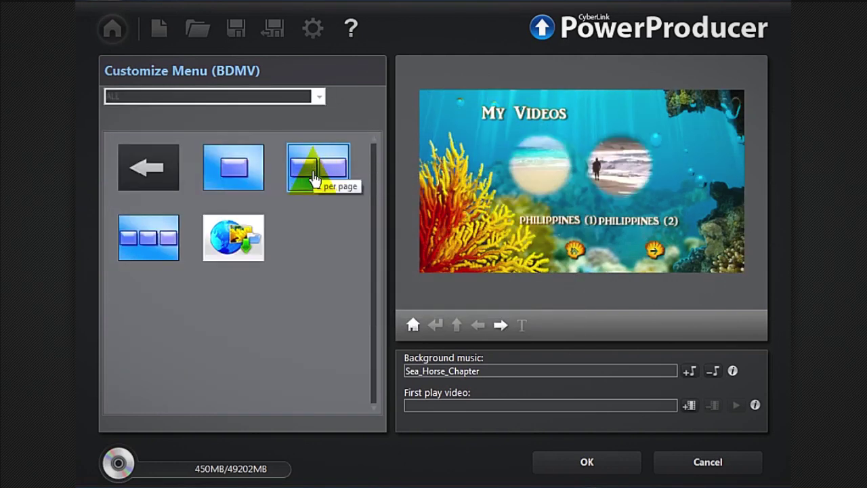
click(147, 235)
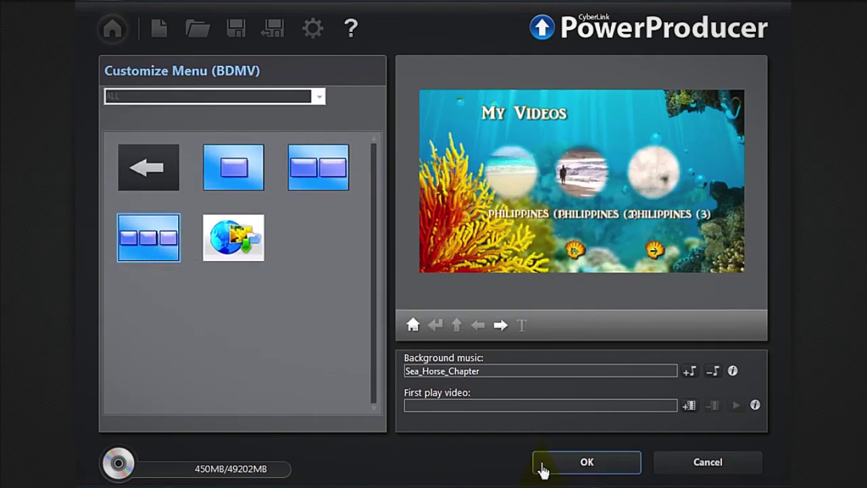
click(543, 467)
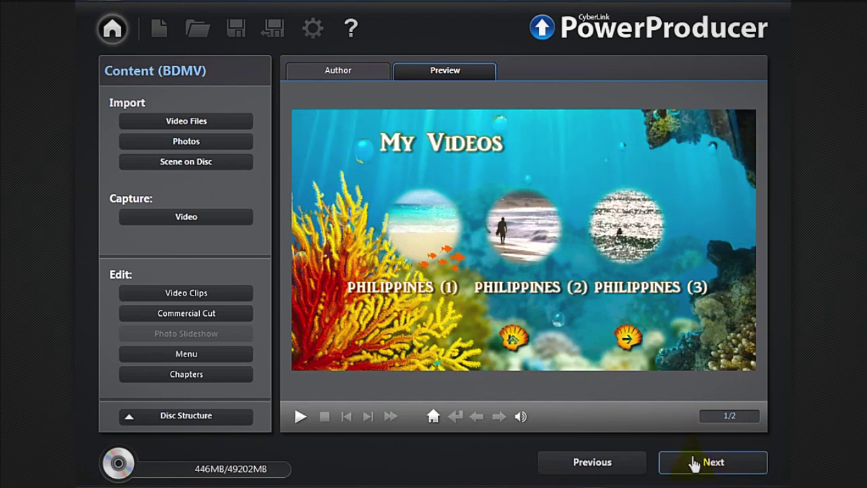
click(695, 462)
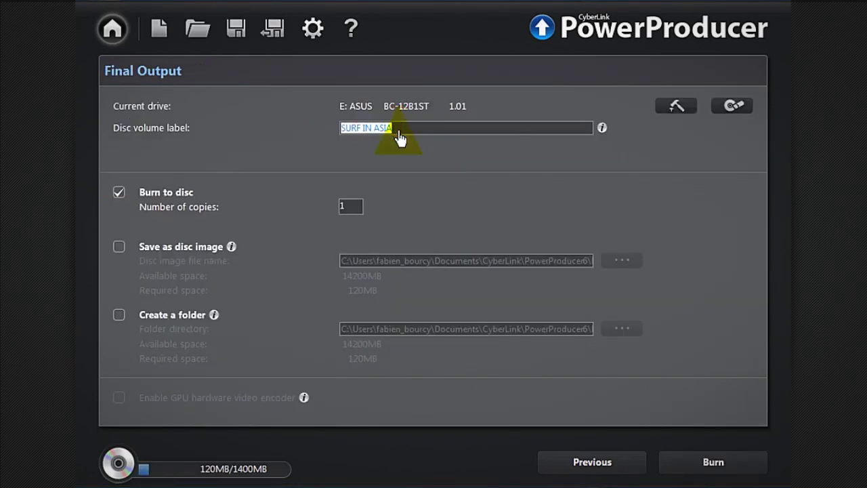
Set 2 copies and enable both Save as disc image and Create a folder
key(Tab)
text(2)
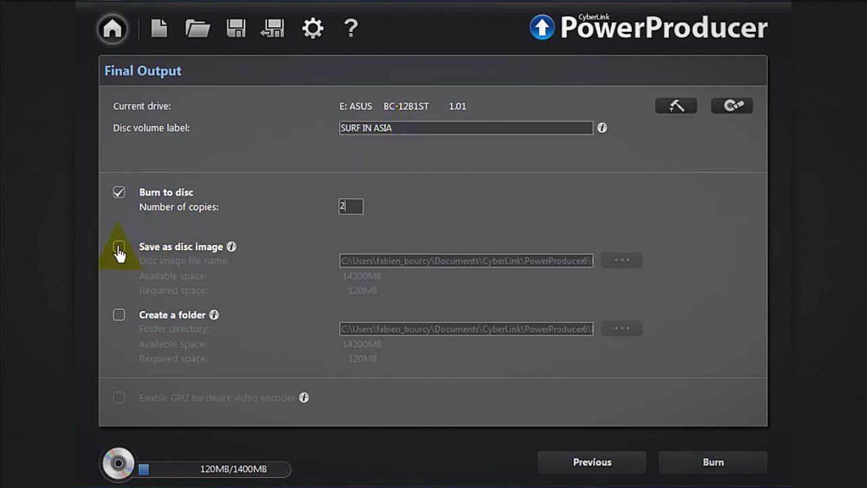
click(118, 250)
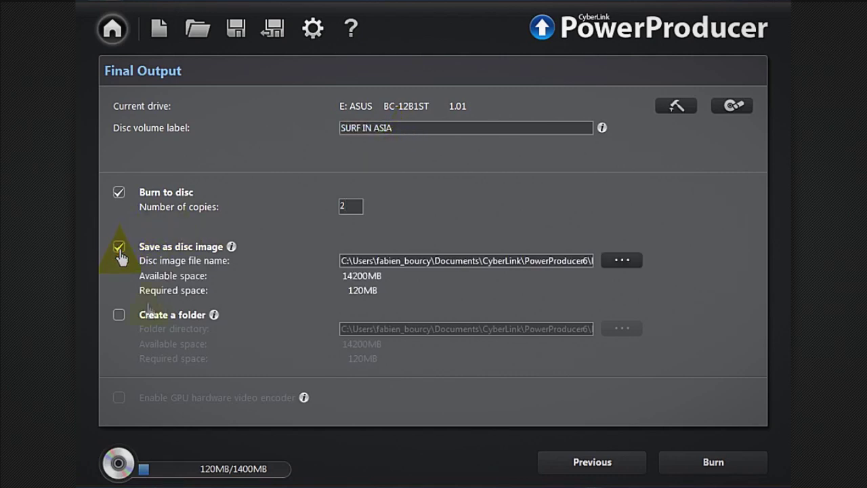
click(118, 318)
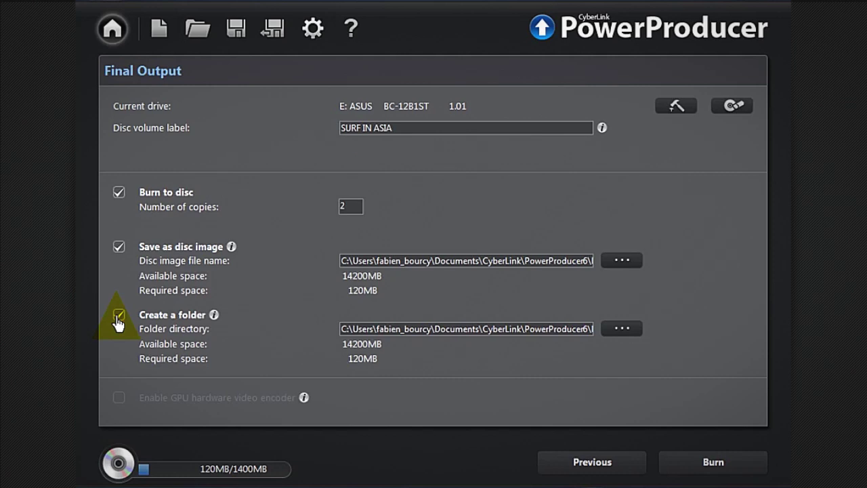